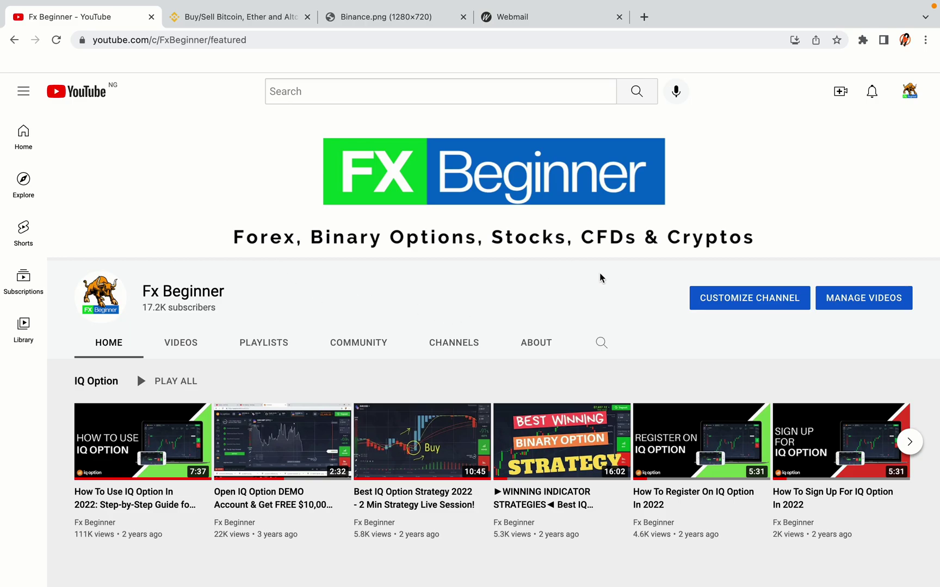
# Switch from the Fx Beginner channel to the Binance 'Buy/Sell Bitcoin, Ether and Altcoins' tab.
pyautogui.click(231, 16)
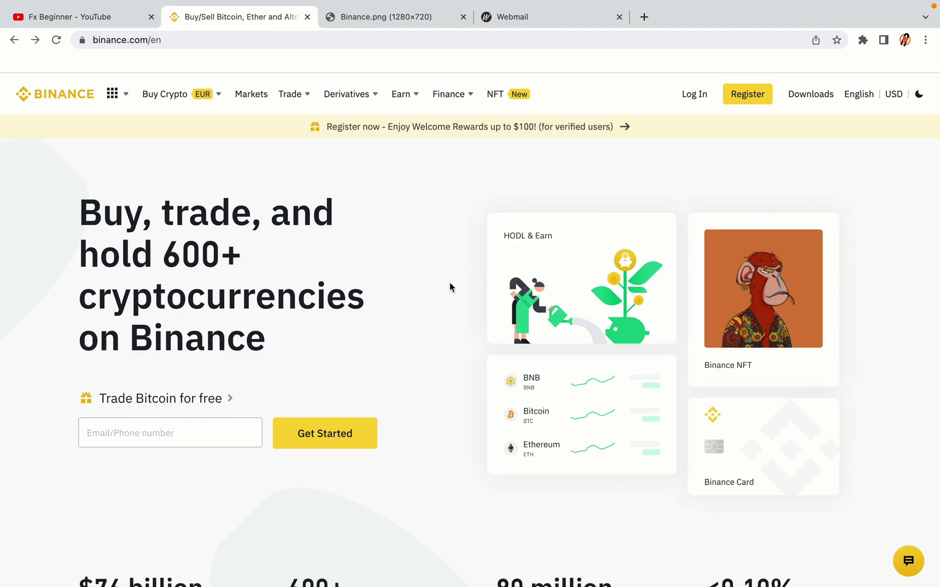
pyautogui.scroll(-2, 456, 328)
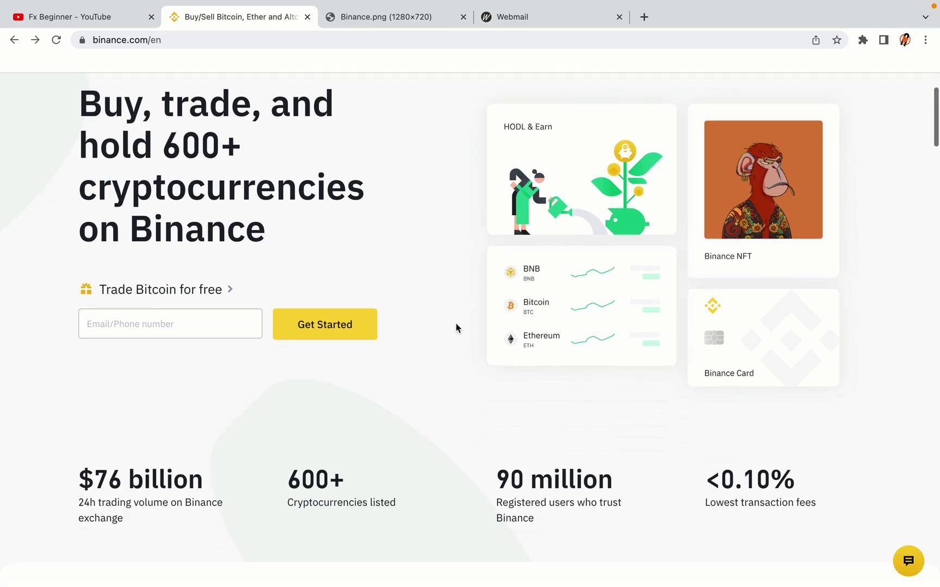
pyautogui.scroll(-1, 457, 328)
pyautogui.scroll(-1, 457, 328)
pyautogui.scroll(-1, 456, 328)
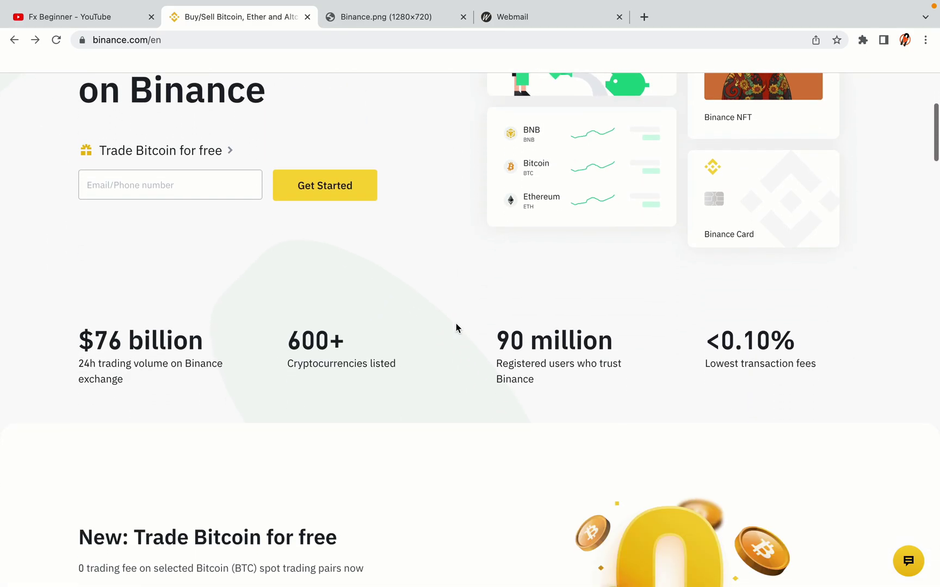
pyautogui.scroll(-4, 456, 328)
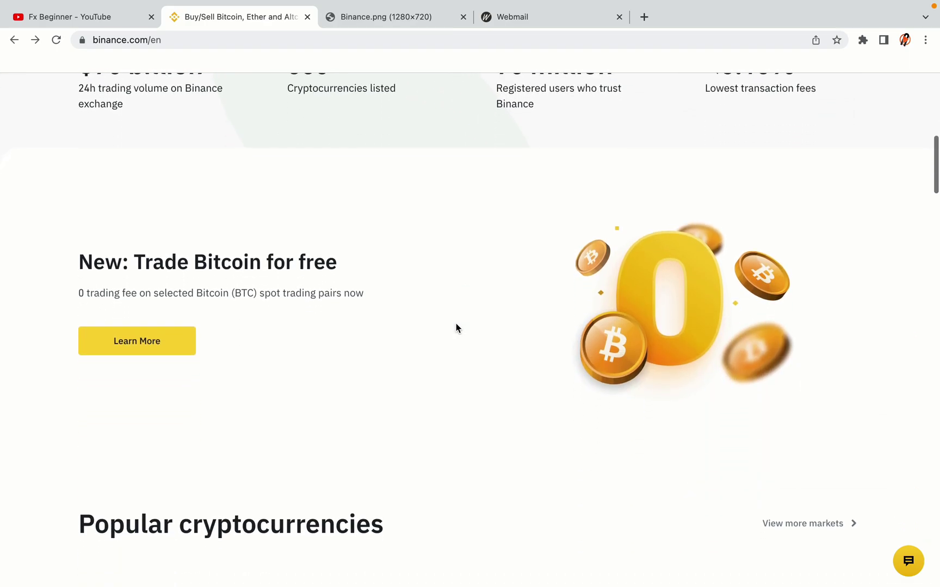
pyautogui.scroll(2, 457, 328)
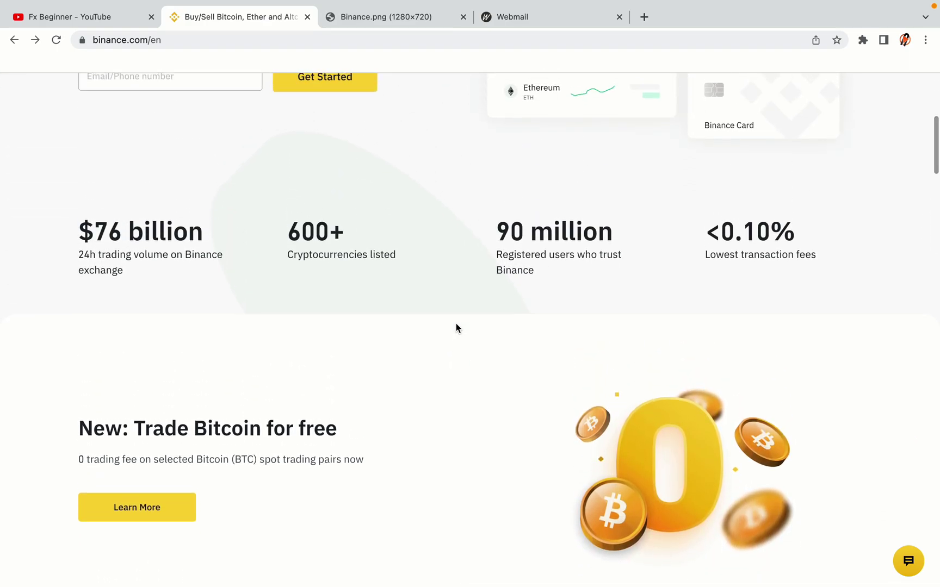
pyautogui.scroll(-5, 456, 328)
pyautogui.scroll(-1, 456, 327)
pyautogui.scroll(-1, 456, 328)
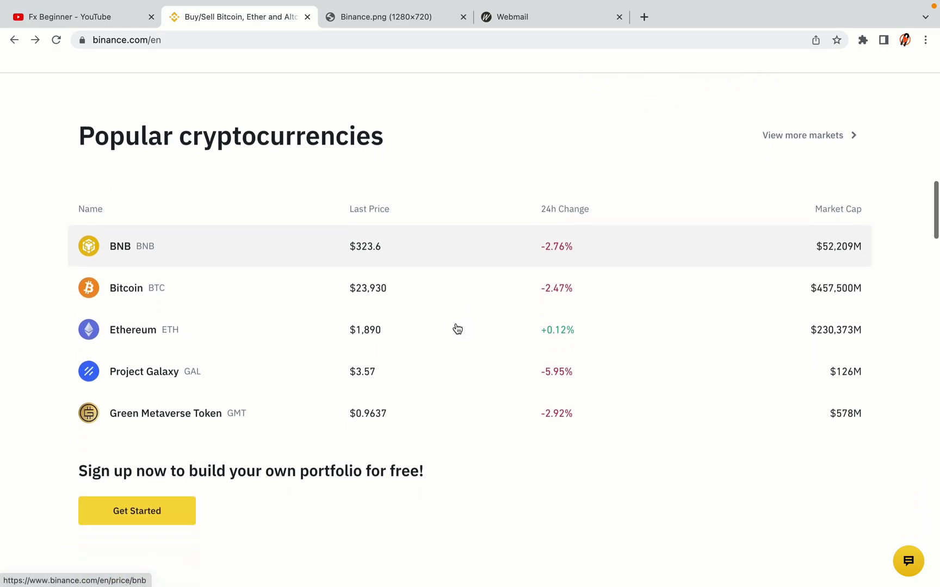
pyautogui.scroll(-2, 456, 327)
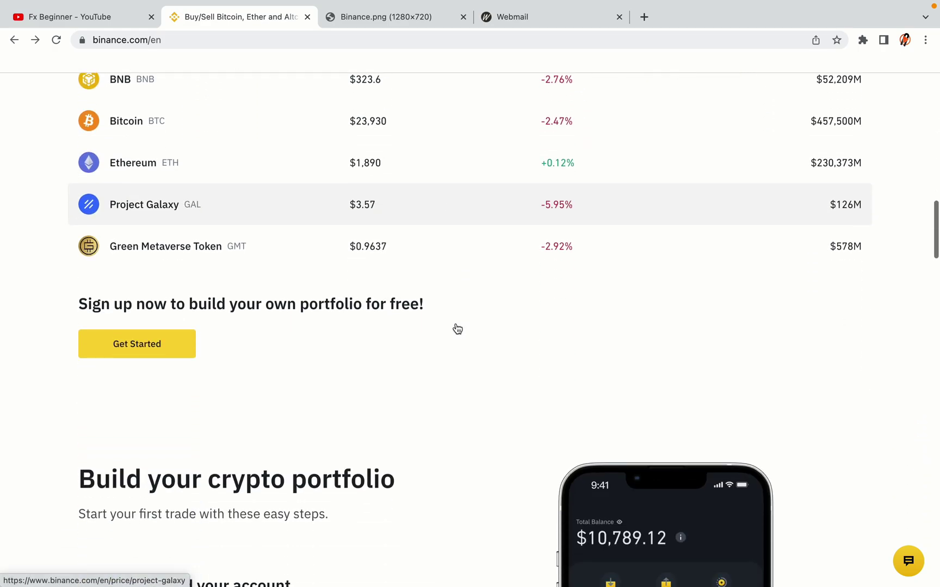
pyautogui.scroll(-2, 457, 328)
pyautogui.scroll(-2, 456, 328)
pyautogui.scroll(-1, 457, 327)
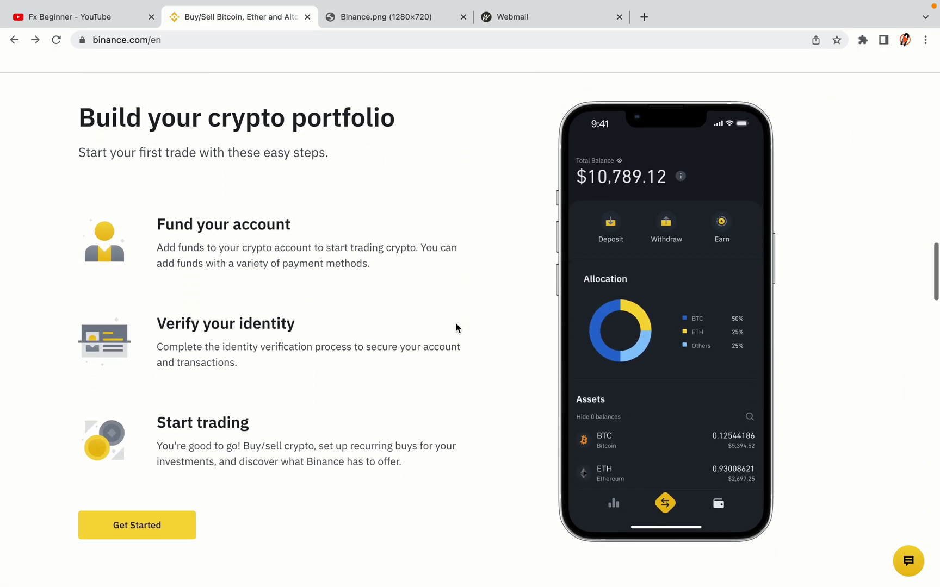
pyautogui.scroll(-4, 456, 328)
pyautogui.scroll(-2, 456, 328)
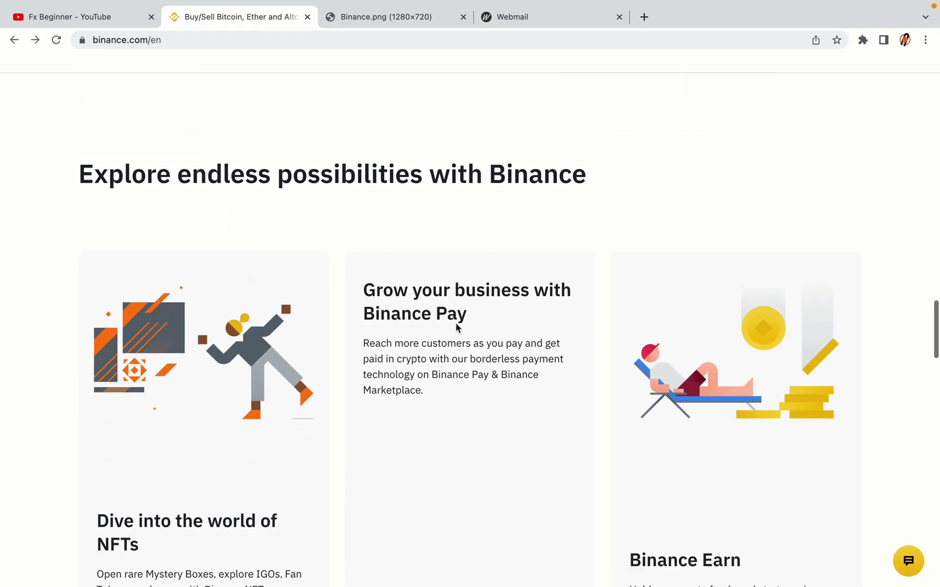
pyautogui.scroll(-1, 456, 328)
pyautogui.scroll(-4, 456, 328)
pyautogui.scroll(-1, 456, 323)
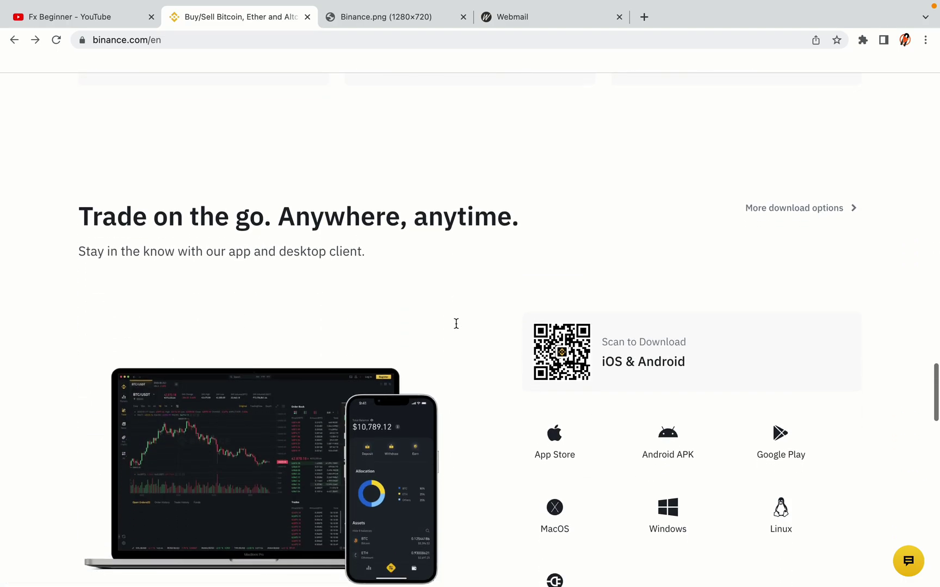
pyautogui.scroll(-1, 456, 323)
pyautogui.scroll(-5, 456, 323)
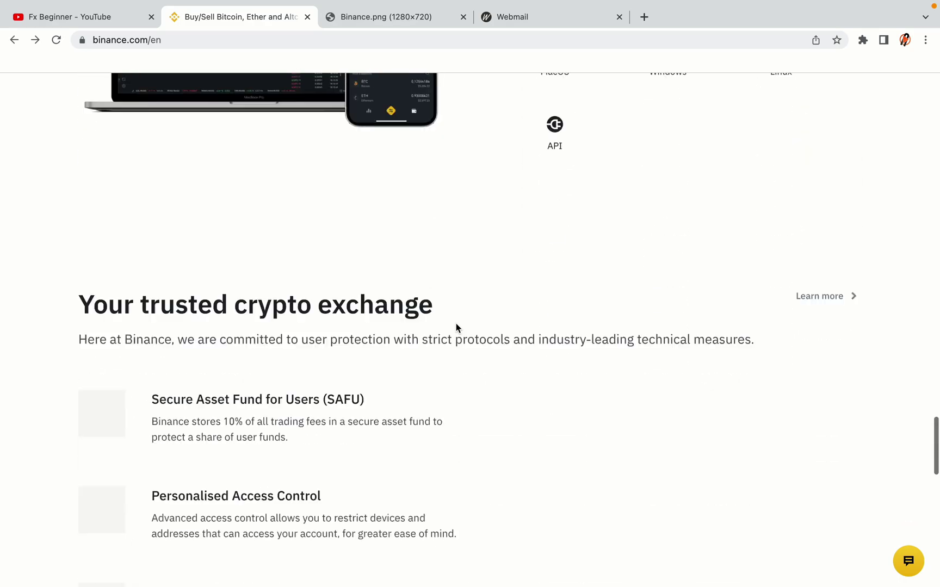
pyautogui.scroll(-3, 456, 328)
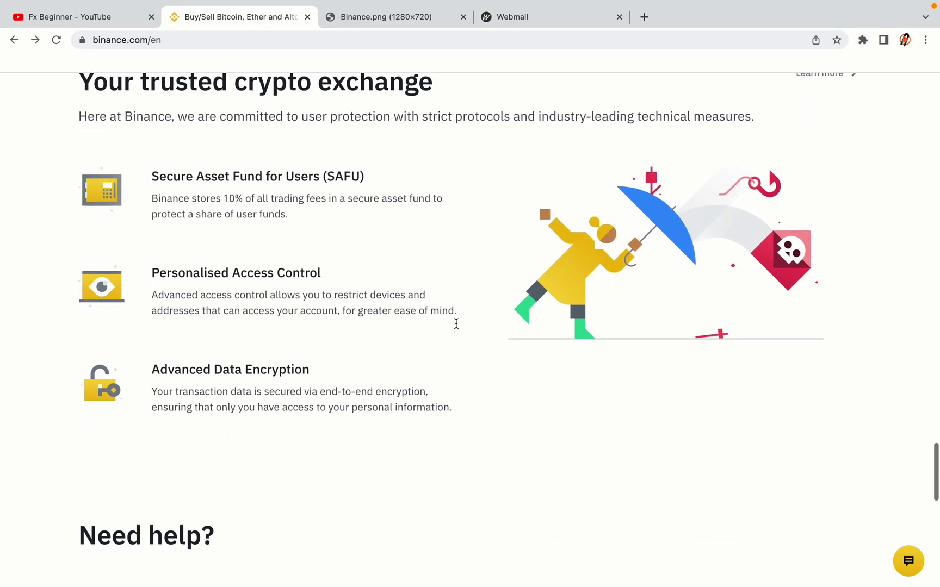
pyautogui.scroll(-6, 455, 323)
pyautogui.scroll(15, 456, 325)
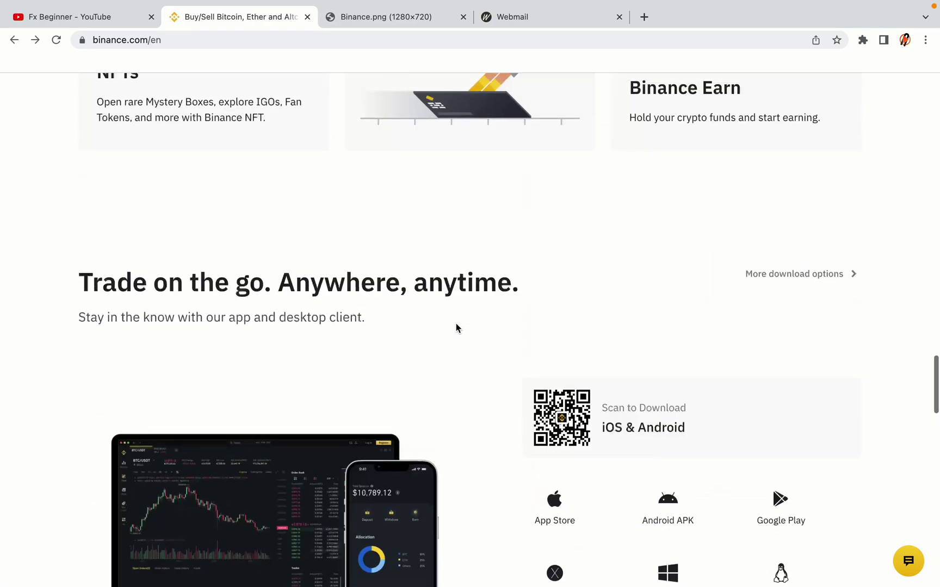
pyautogui.scroll(10, 456, 327)
pyautogui.scroll(3, 456, 329)
pyautogui.scroll(3, 457, 329)
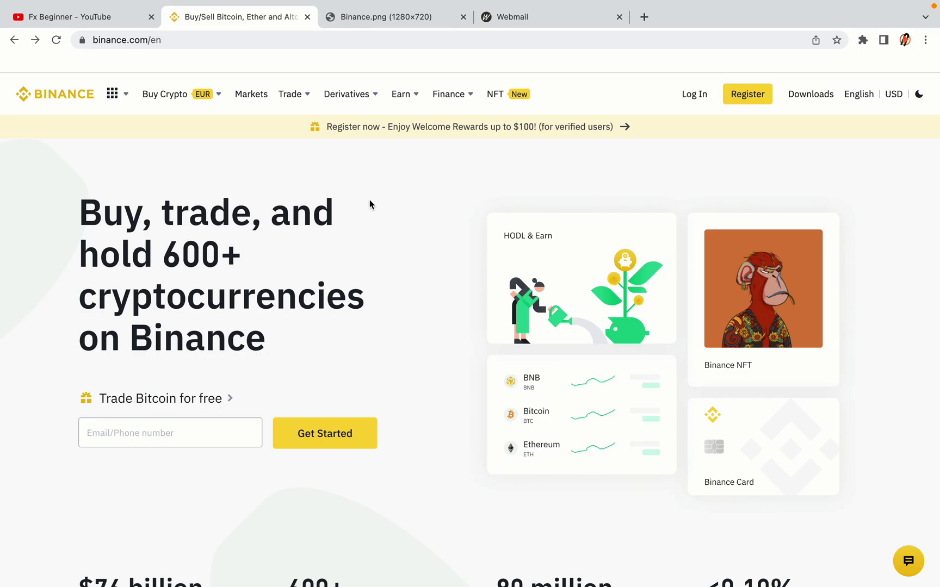
# Switch to the Binance.png tab showing the Binance website link.
pyautogui.click(392, 16)
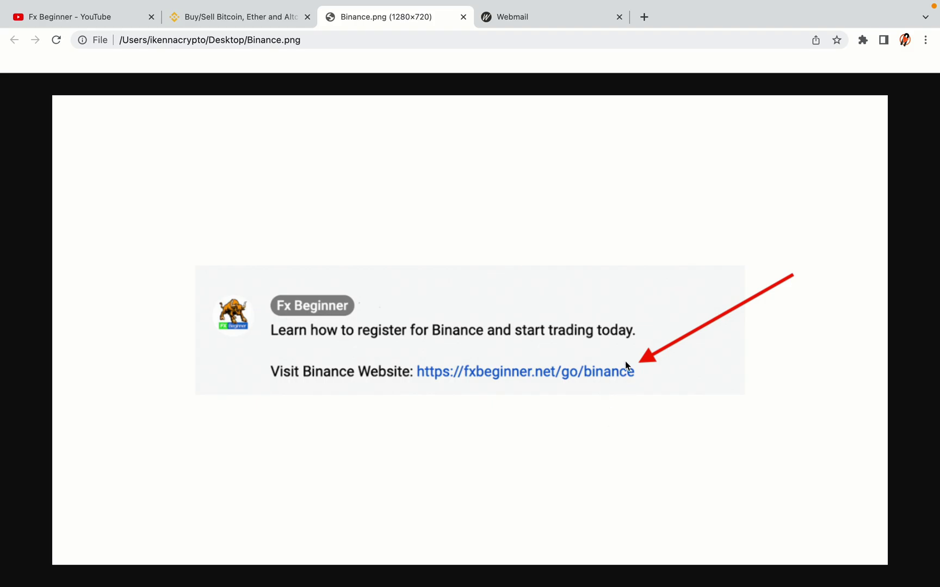
# Return from the image to the Binance homepage tab using Ctrl+Shift+Tab.
pyautogui.hotkey('ctrl', 'shift', 'Tab')
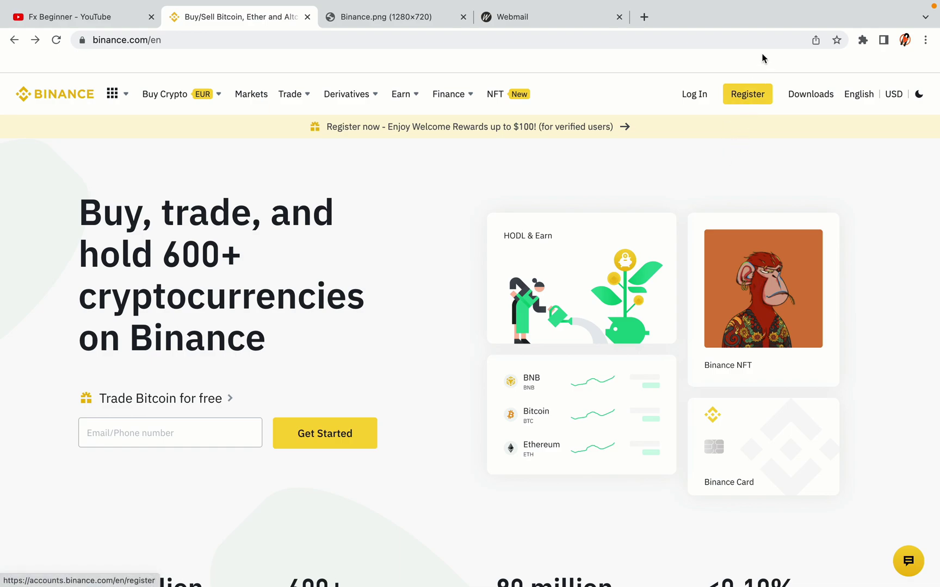
# Open Binance's Register page from the header.
pyautogui.click(755, 101)
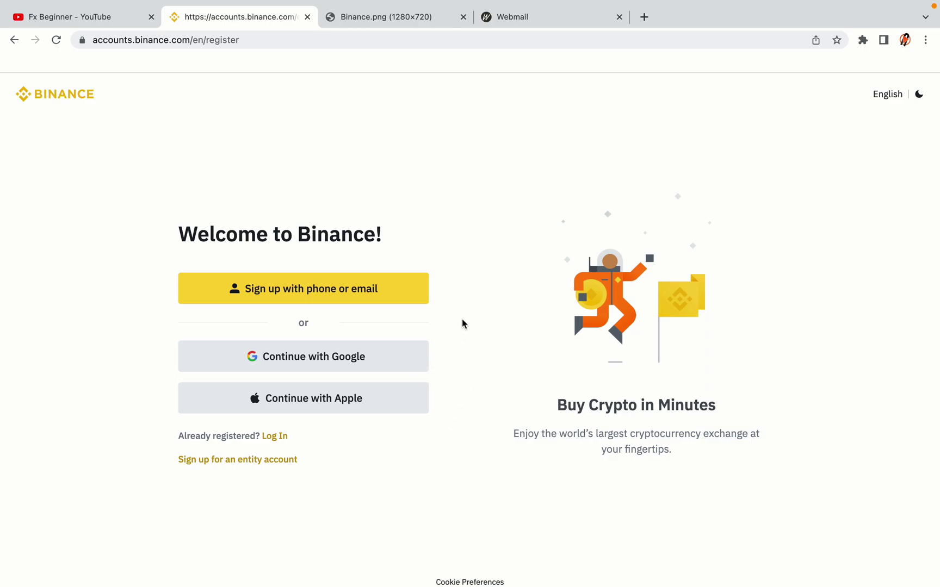
# Sign up by email with a password, accept the terms, and submit Create Personal Account.
pyautogui.click(388, 299)
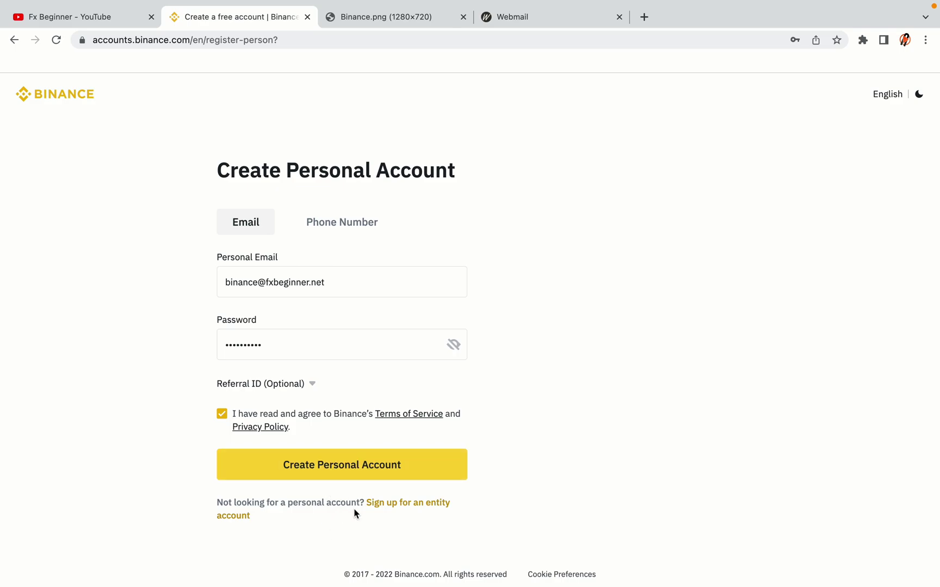
pyautogui.click(358, 468)
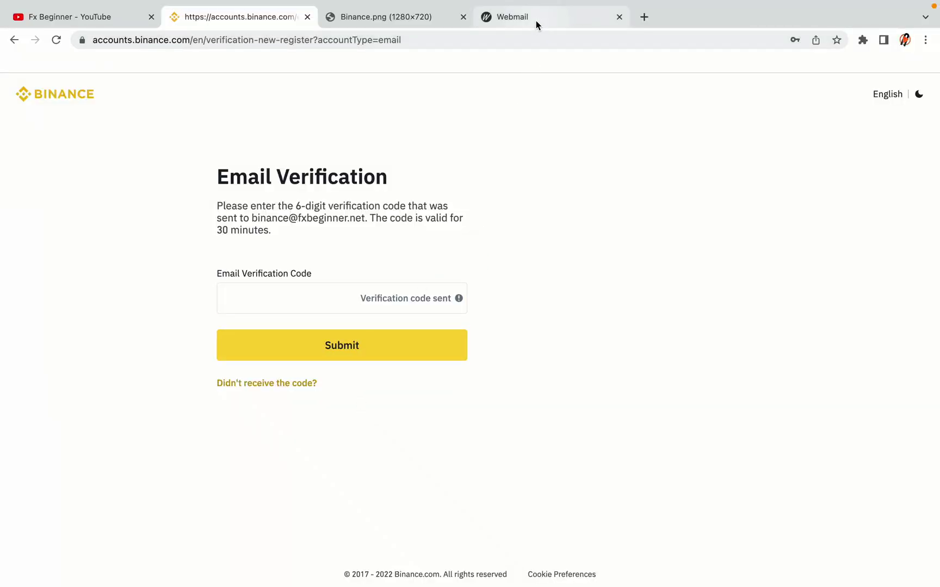
# Drag the Webmail tab to show the inbox with the new Binance message.
pyautogui.moveTo(536, 21); pyautogui.dragTo(374, 19)
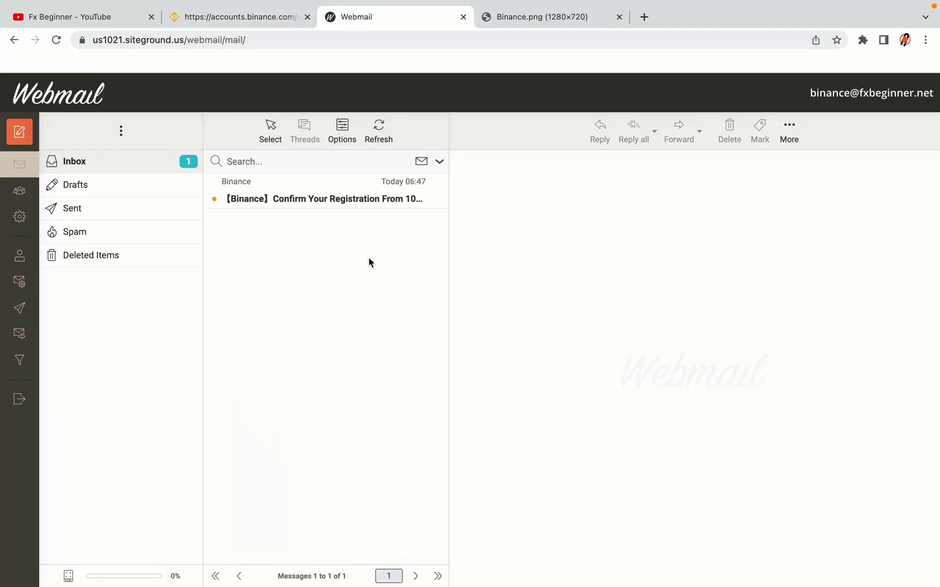
pyautogui.moveTo(324, 192)
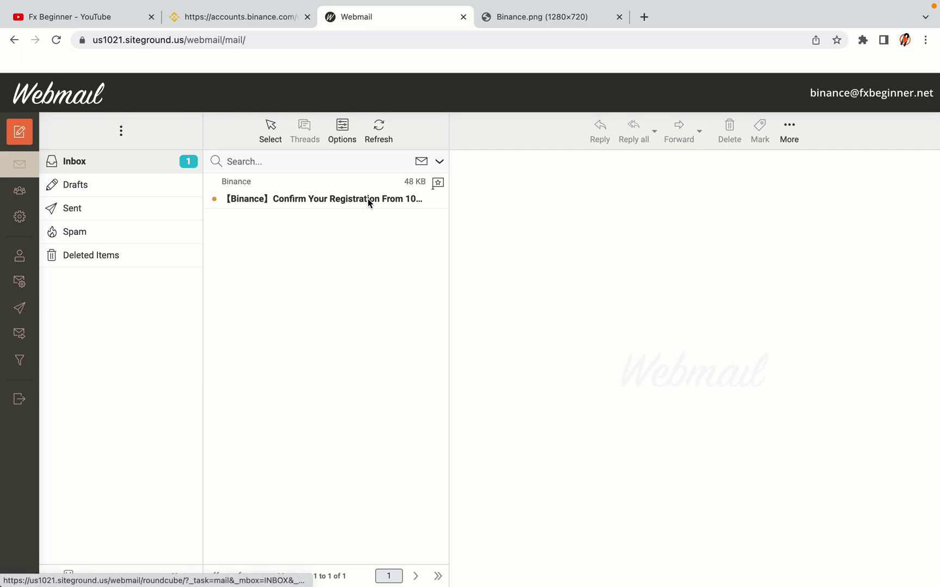
pyautogui.click(326, 198)
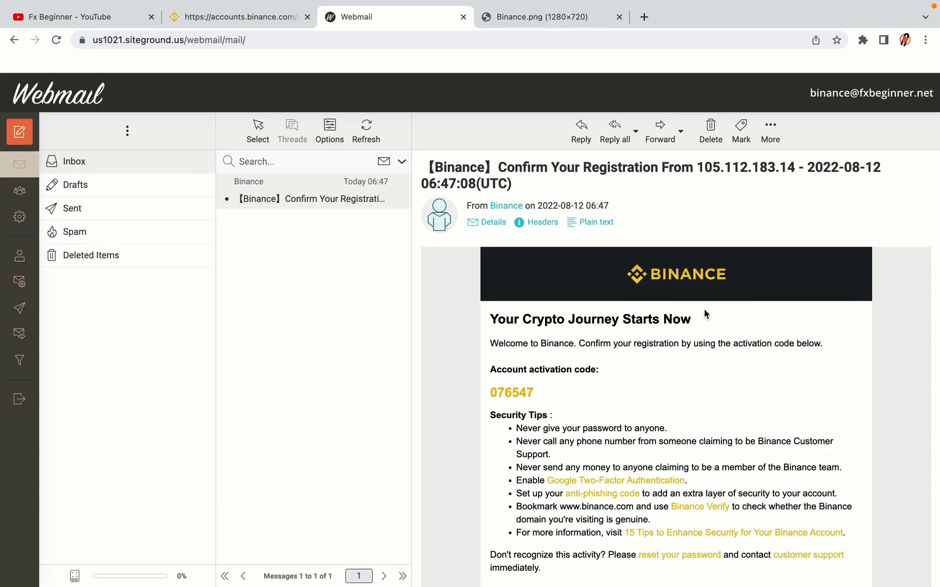
pyautogui.scroll(-3, 704, 314)
pyautogui.scroll(1, 704, 315)
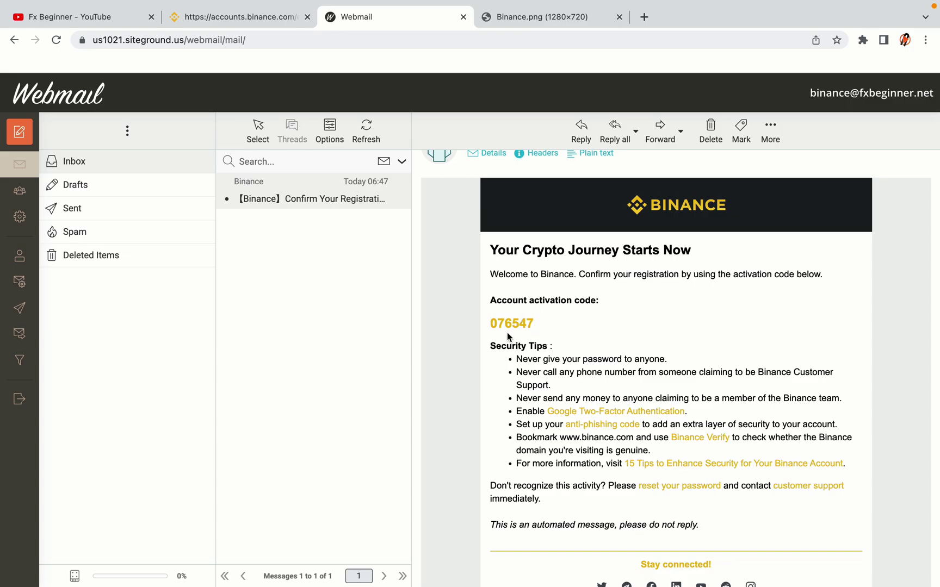
pyautogui.moveTo(489, 323); pyautogui.dragTo(538, 327)
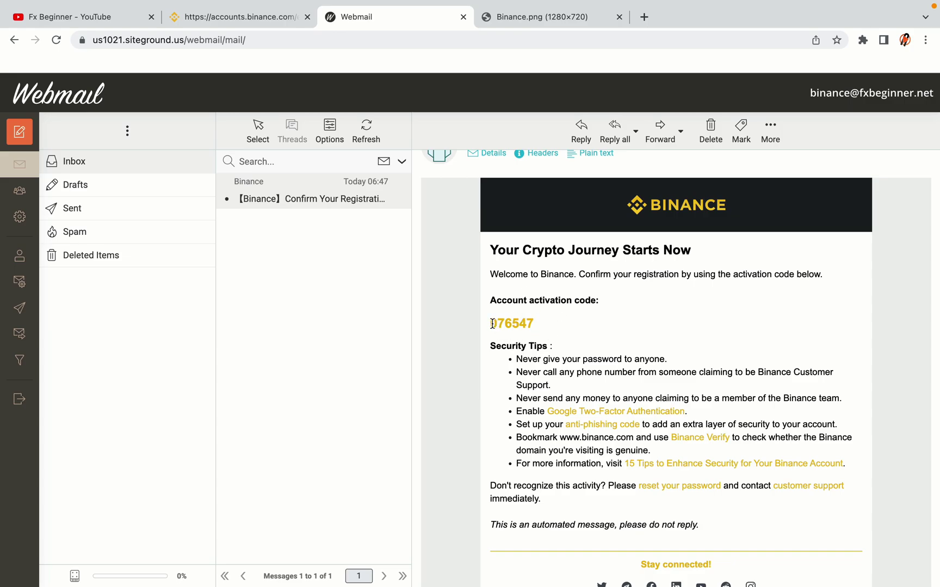
pyautogui.click(537, 323)
pyautogui.moveTo(491, 324); pyautogui.dragTo(530, 323)
pyautogui.rightClick(531, 323)
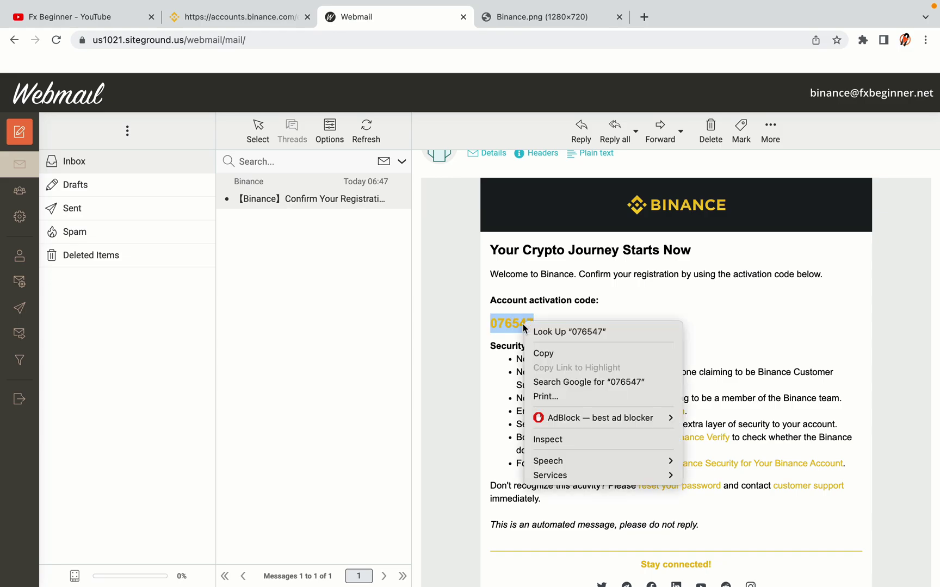
pyautogui.click(538, 351)
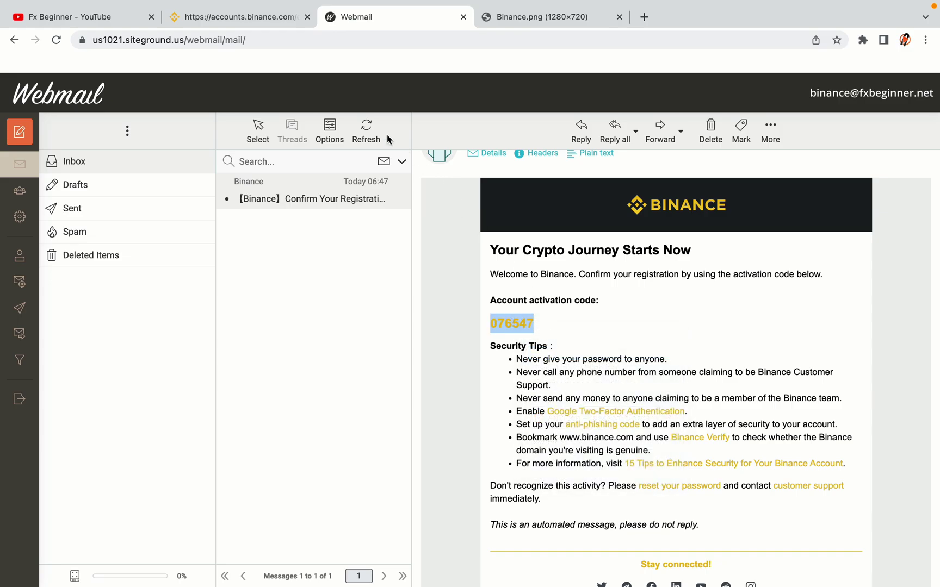
pyautogui.click(245, 16)
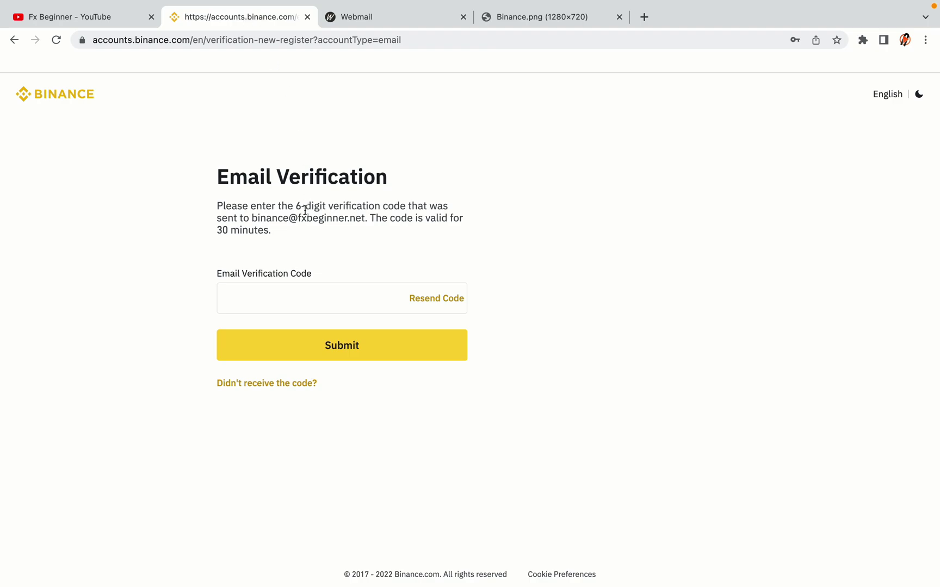
pyautogui.click(297, 294)
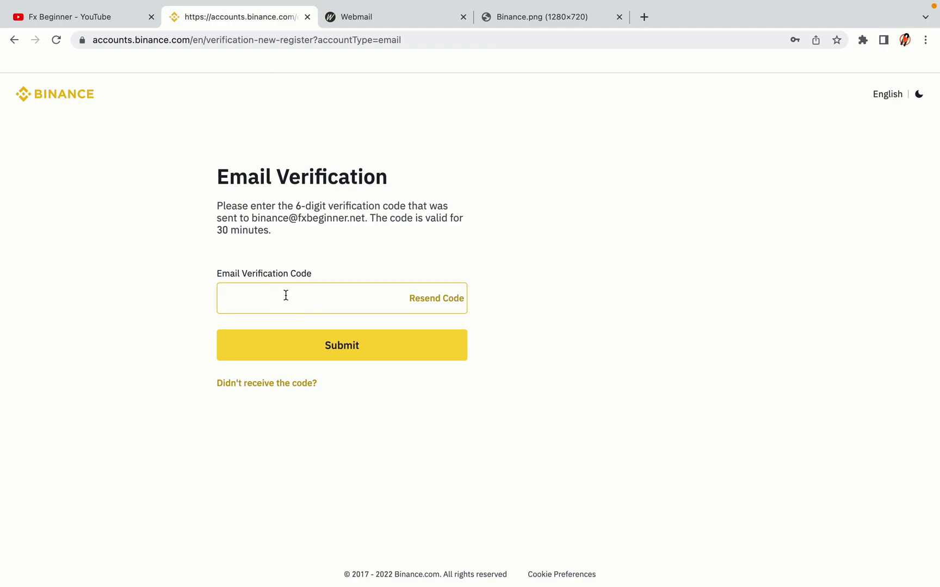
pyautogui.hotkey('ctrl', 'v')
pyautogui.click(166, 281)
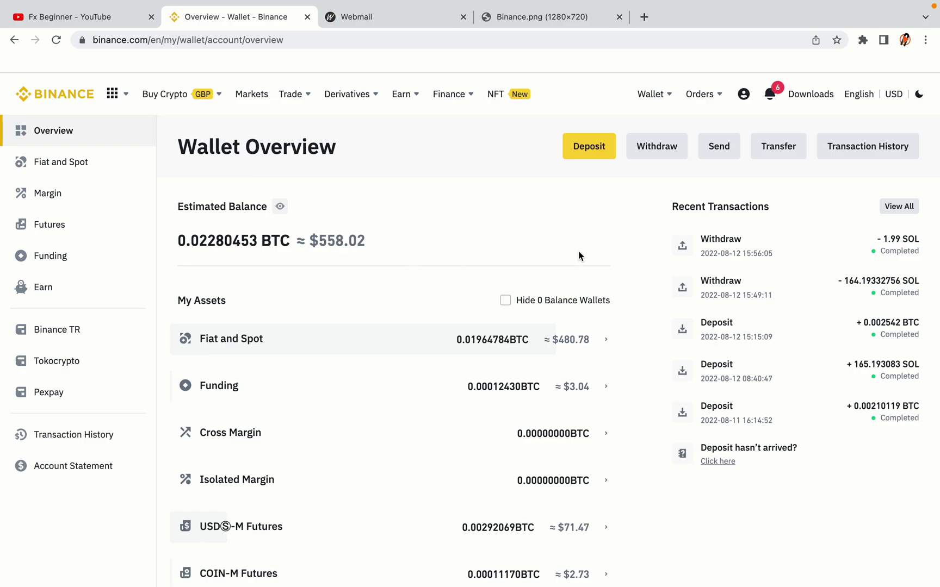
pyautogui.scroll(-2, 579, 256)
pyautogui.scroll(-3, 578, 255)
pyautogui.scroll(-2, 578, 252)
pyautogui.scroll(-2, 578, 252)
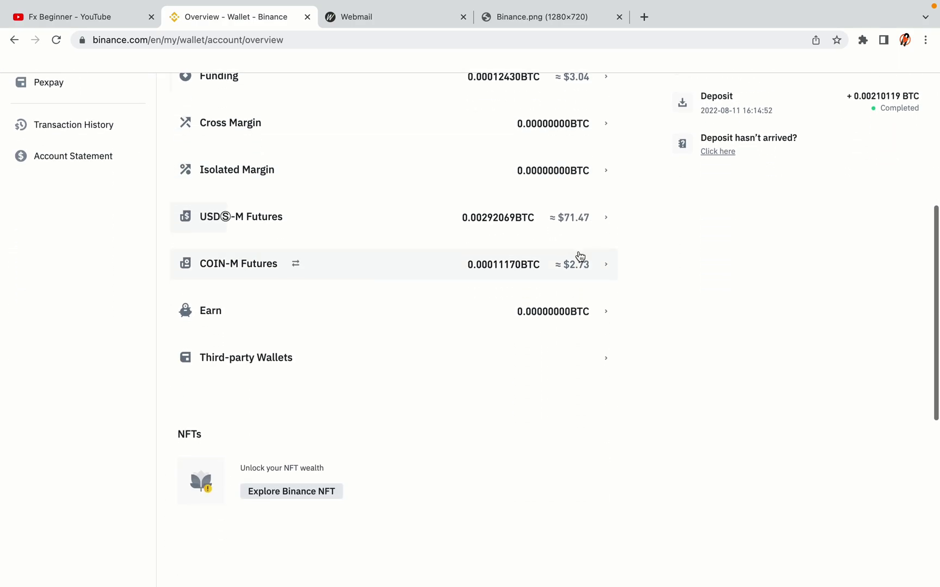
pyautogui.scroll(1, 578, 252)
pyautogui.scroll(4, 578, 252)
pyautogui.scroll(1, 578, 256)
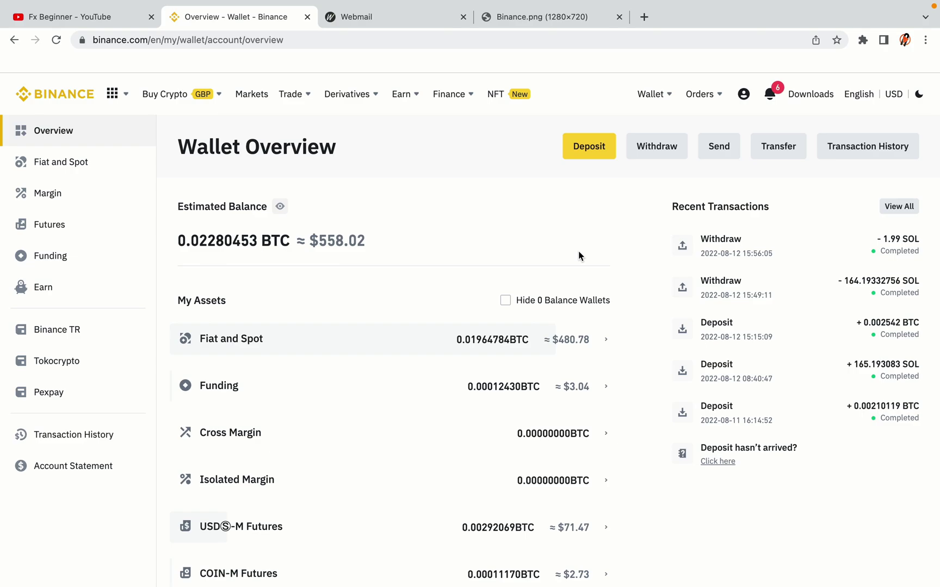